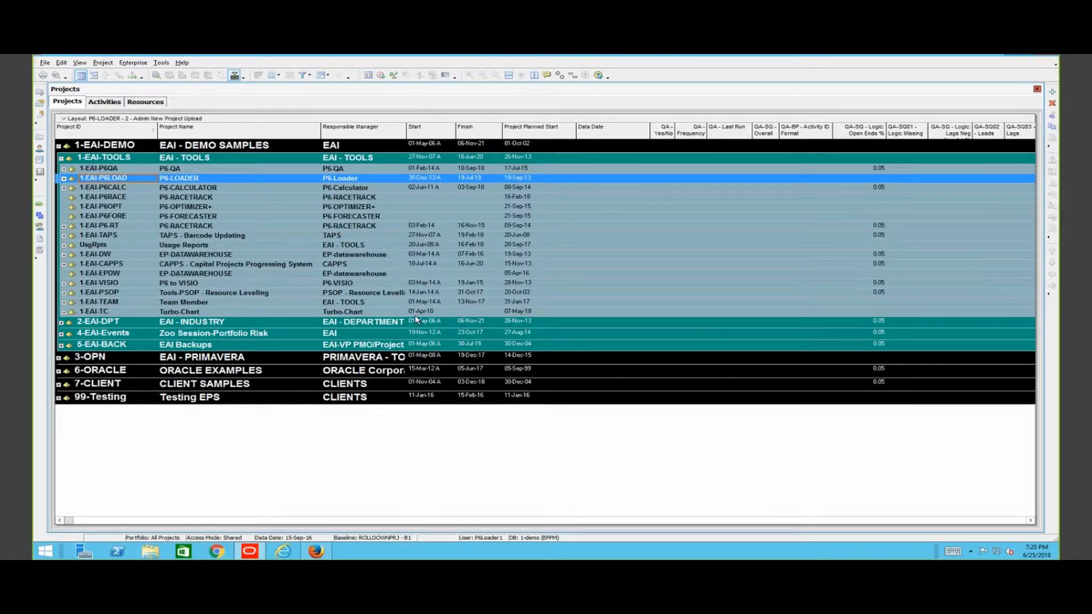
Switch to P6 EPPM in the browser and view the OBS under the user administration settings
click(317, 551)
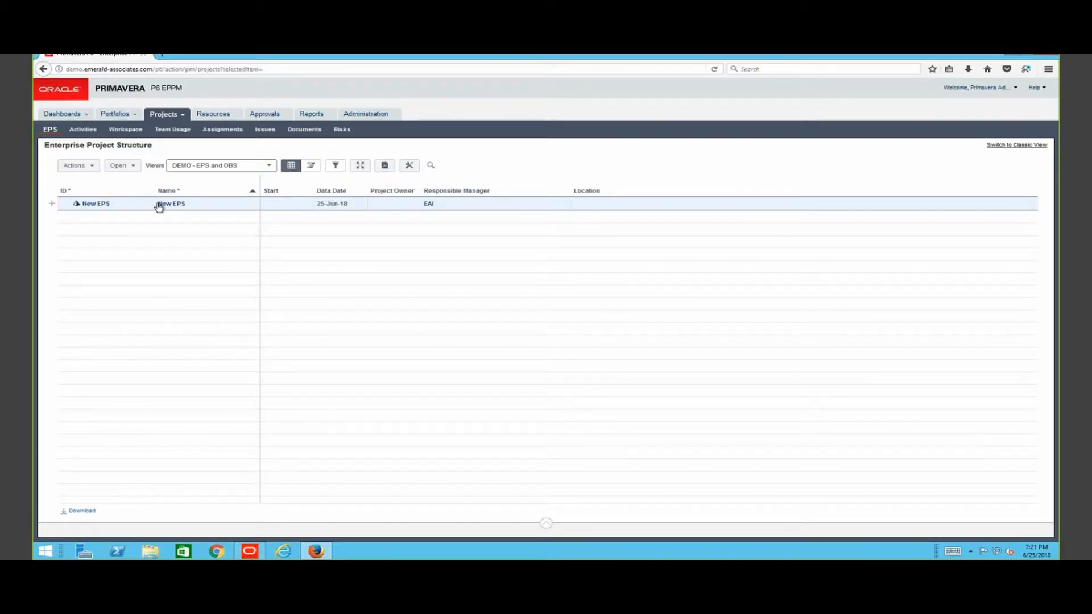
click(365, 116)
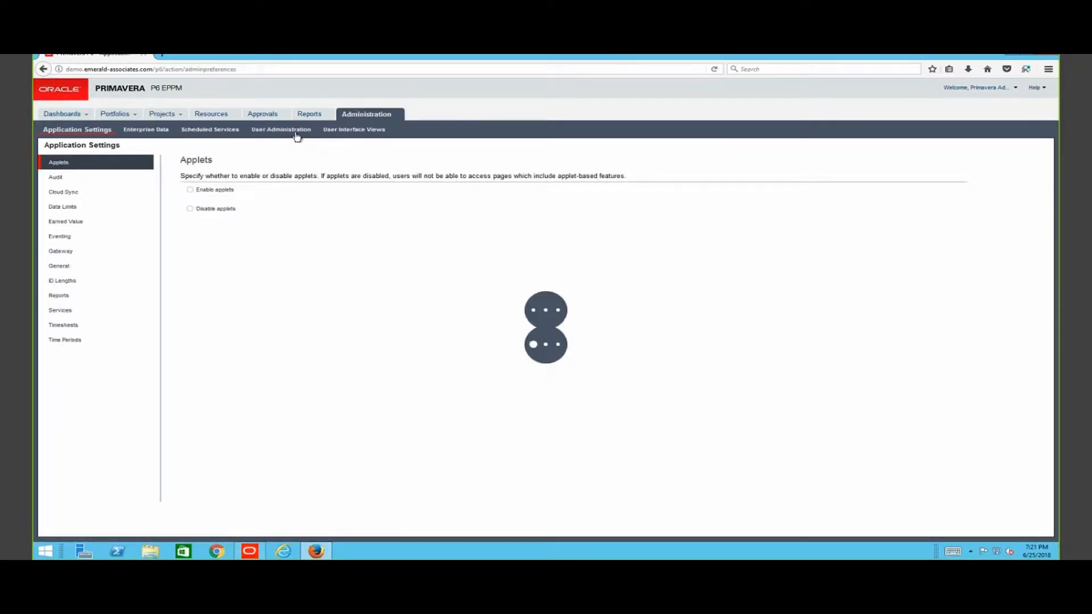
click(295, 131)
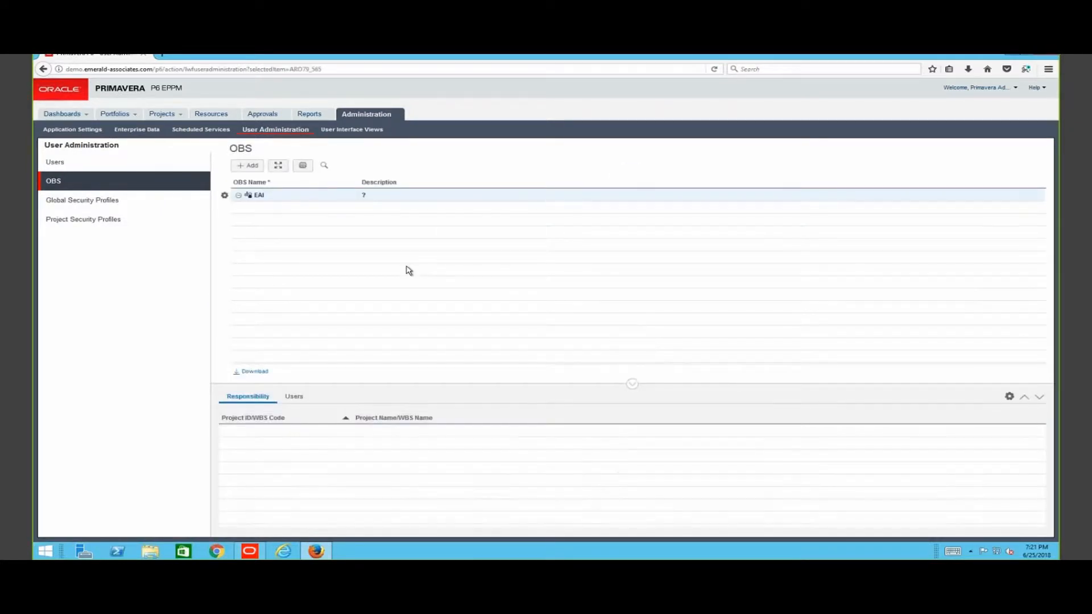
Switch to P6-Loader and start a new P6 data extraction
click(256, 551)
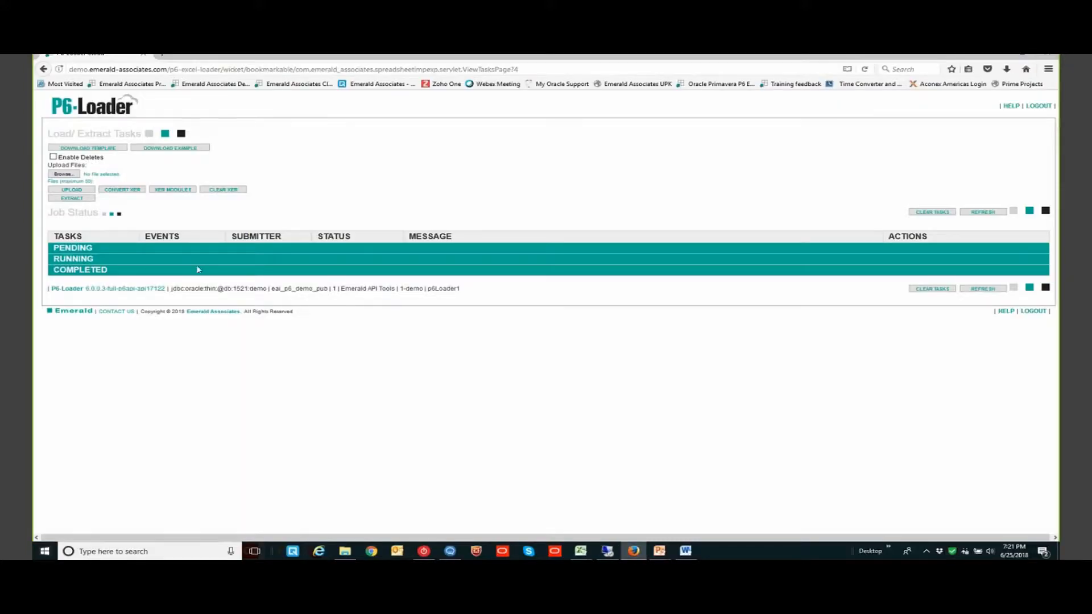
click(77, 199)
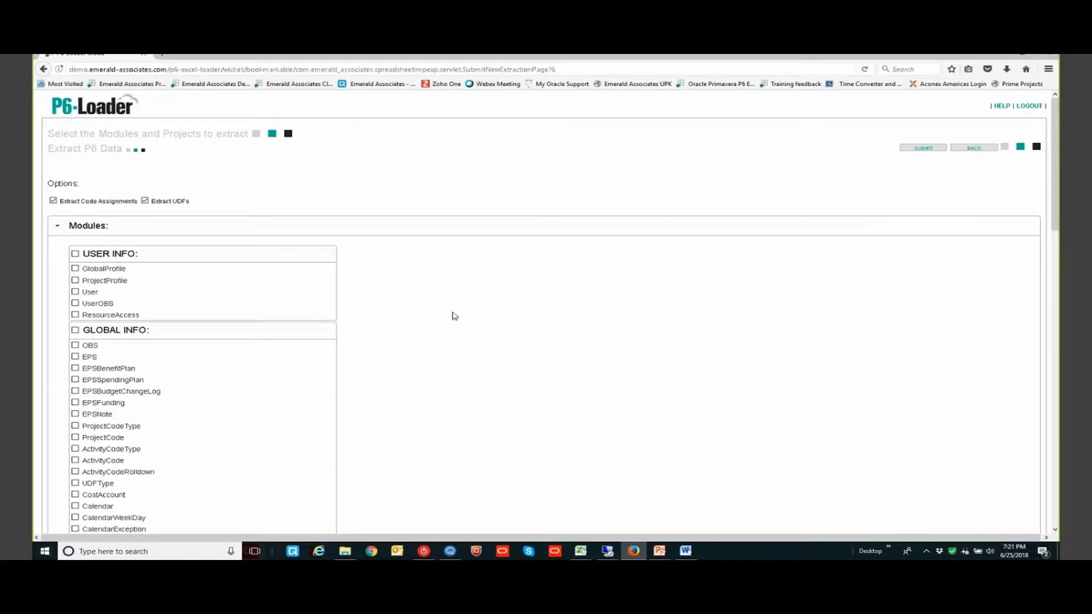
Review the modules available for extraction, from user and global info through roles, risk, usage, project and activity info
scroll(452, 311, down, 3)
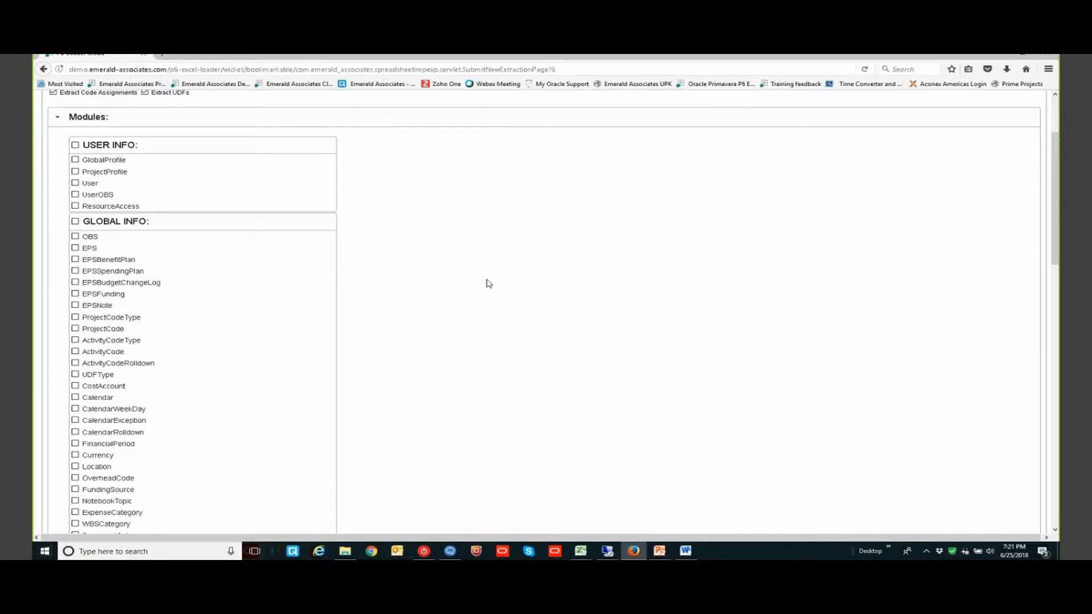
scroll(488, 283, down, 1)
scroll(488, 283, down, 3)
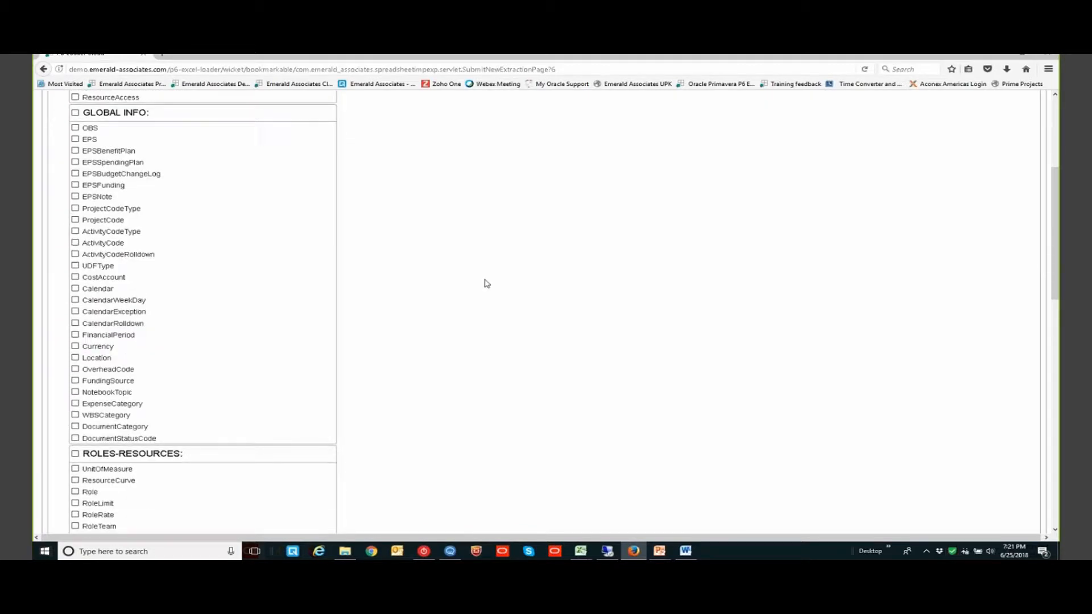
scroll(487, 283, down, 10)
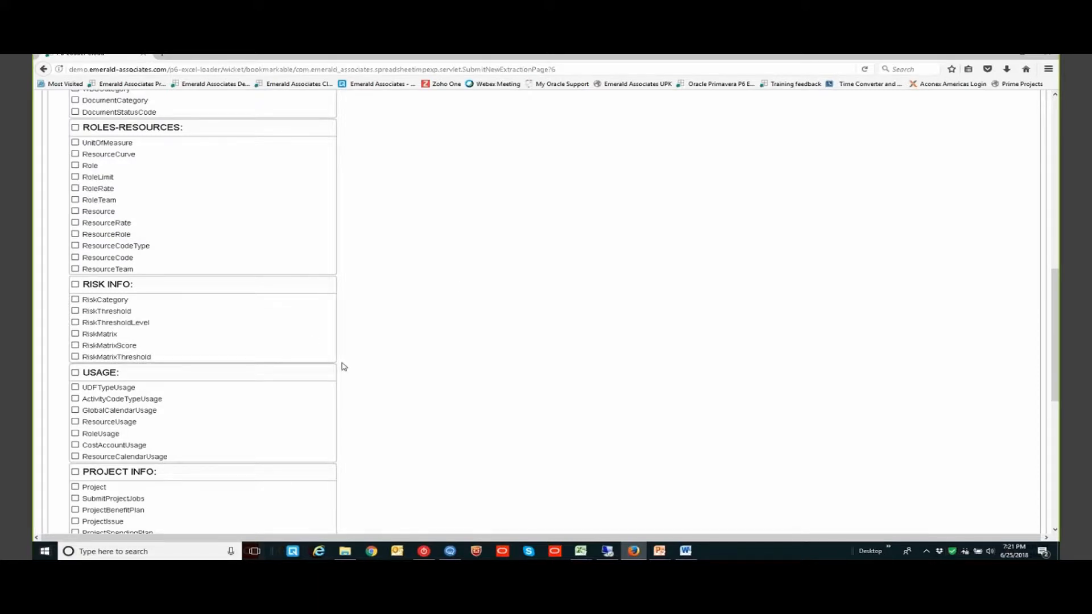
scroll(245, 311, down, 1)
scroll(245, 311, down, 3)
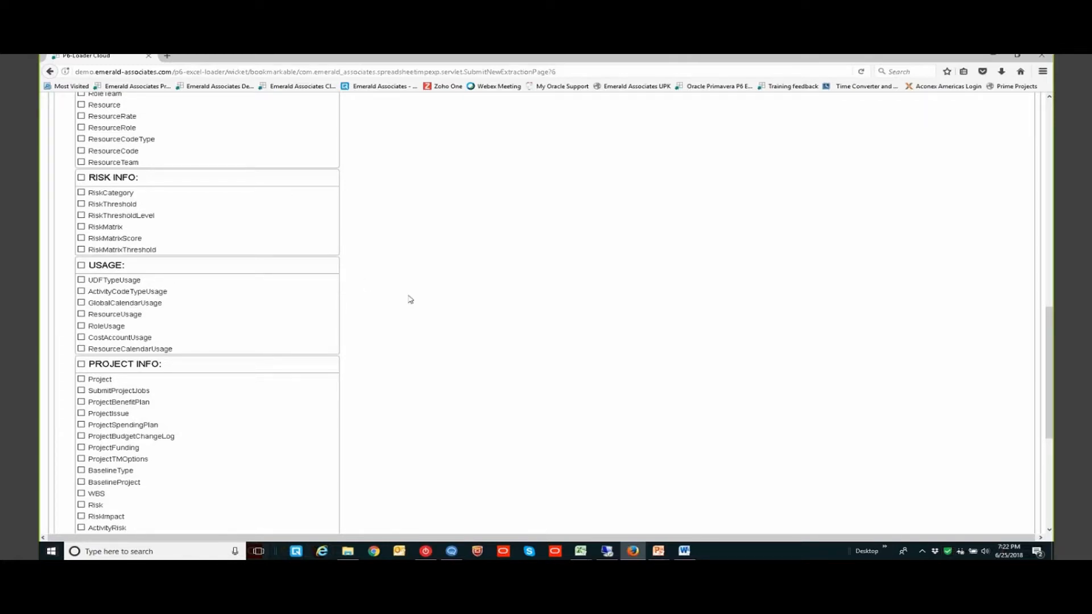
scroll(410, 299, down, 5)
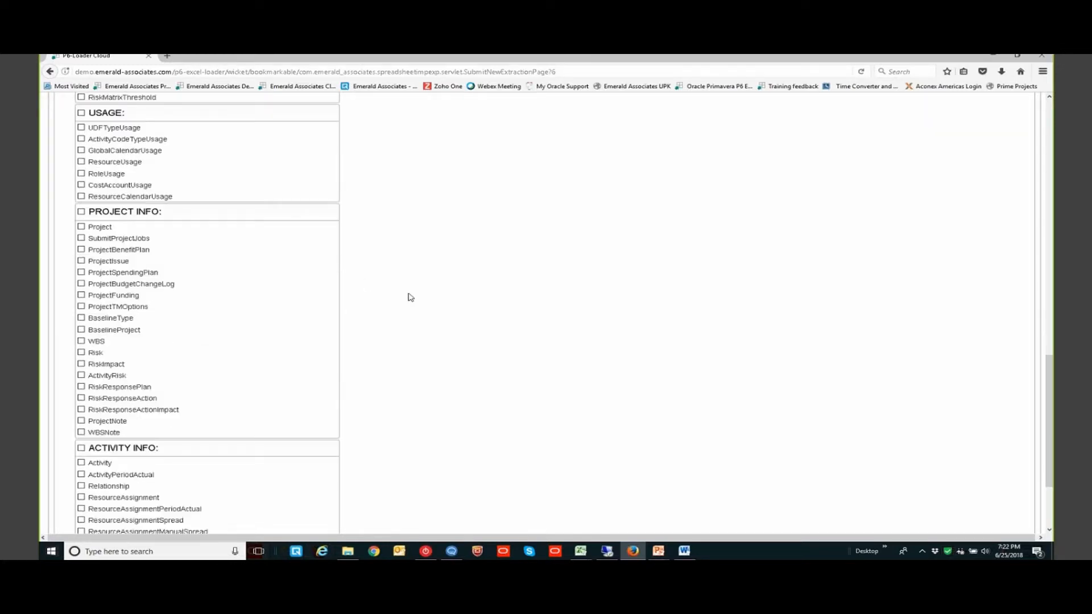
scroll(410, 297, down, 2)
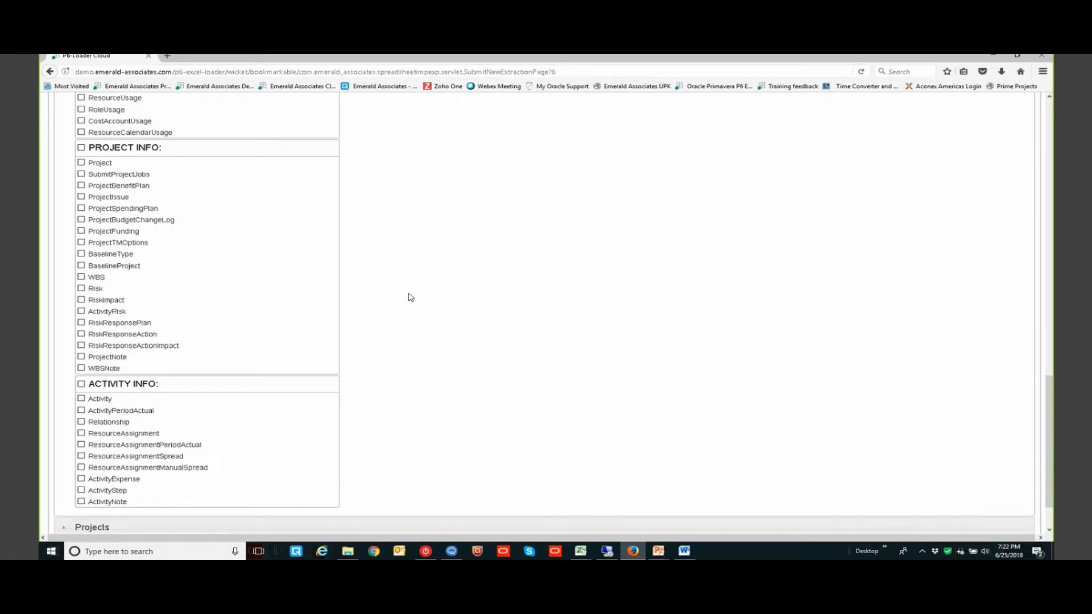
scroll(412, 296, down, 2)
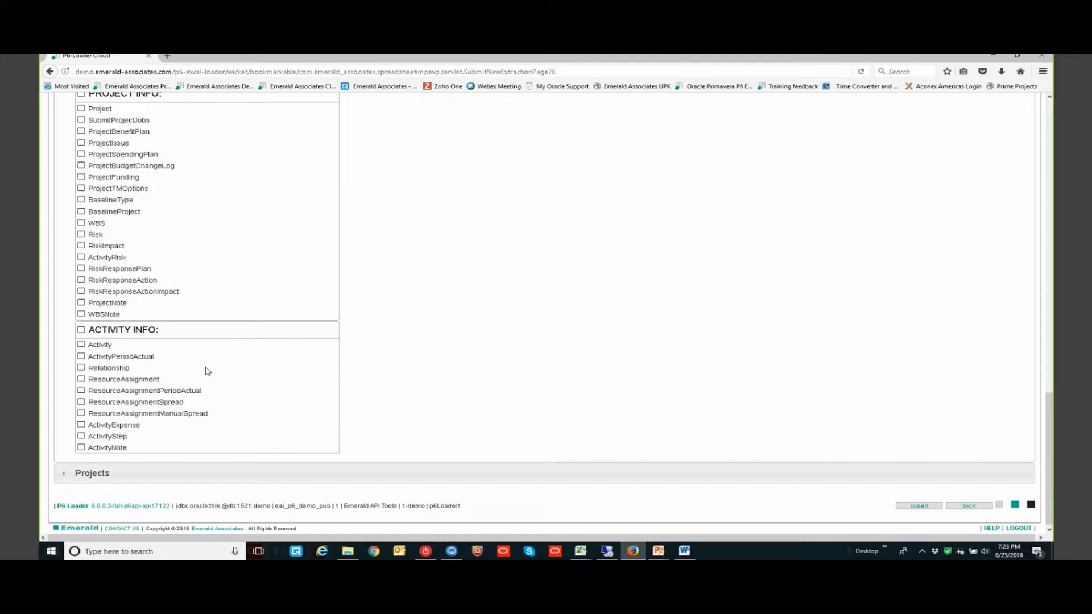
Expand the extraction's project tree through EAI - DEMO SAMPLES, EAI - TOOLS and P6-LOADER to show the projects in 1-EAI-P6Load-Demo
click(146, 473)
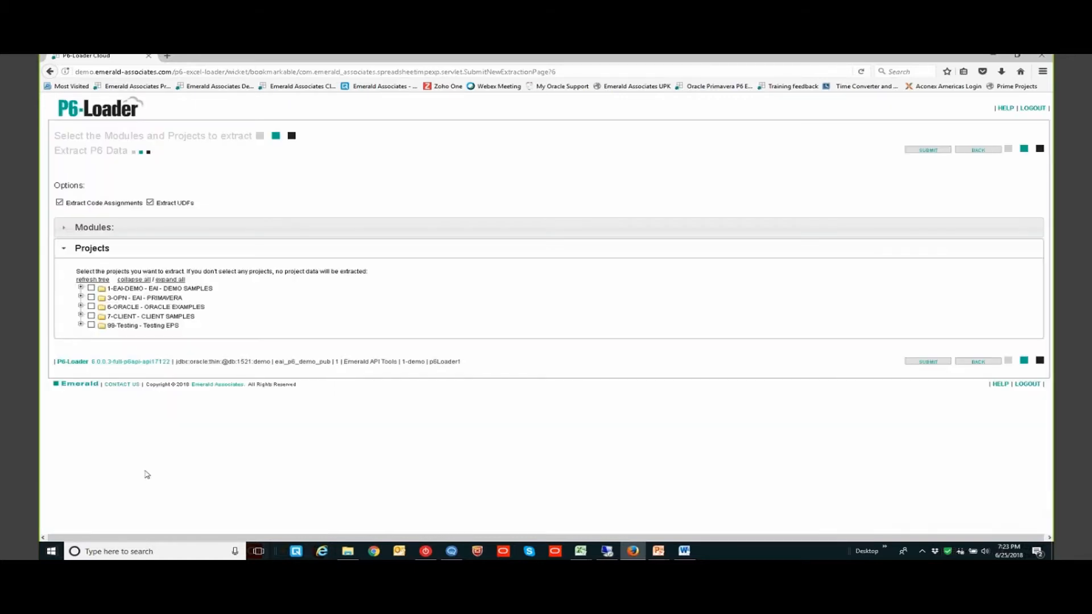
click(81, 289)
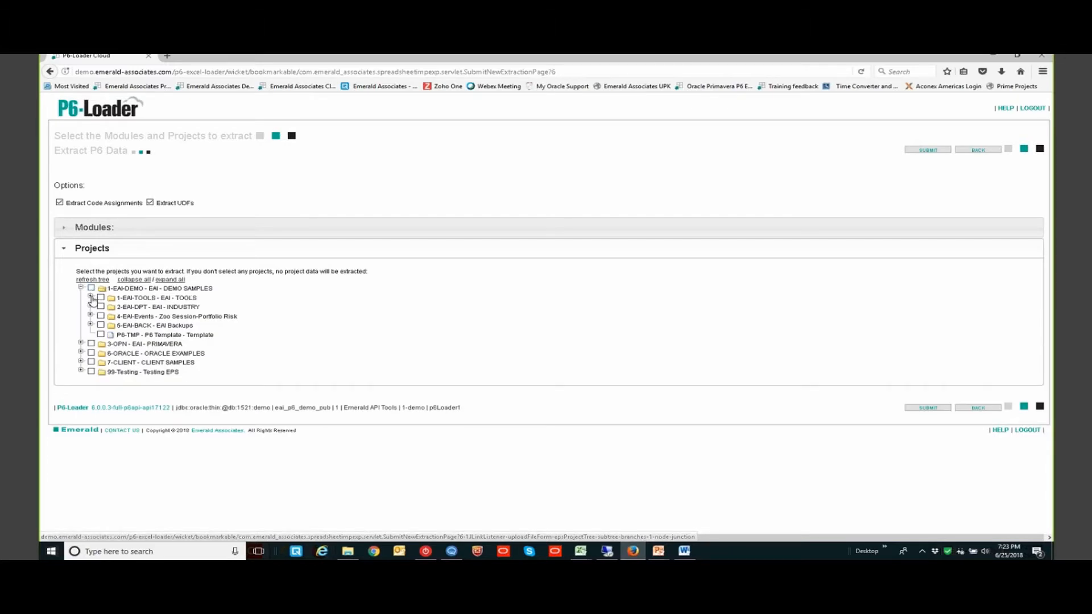
click(90, 296)
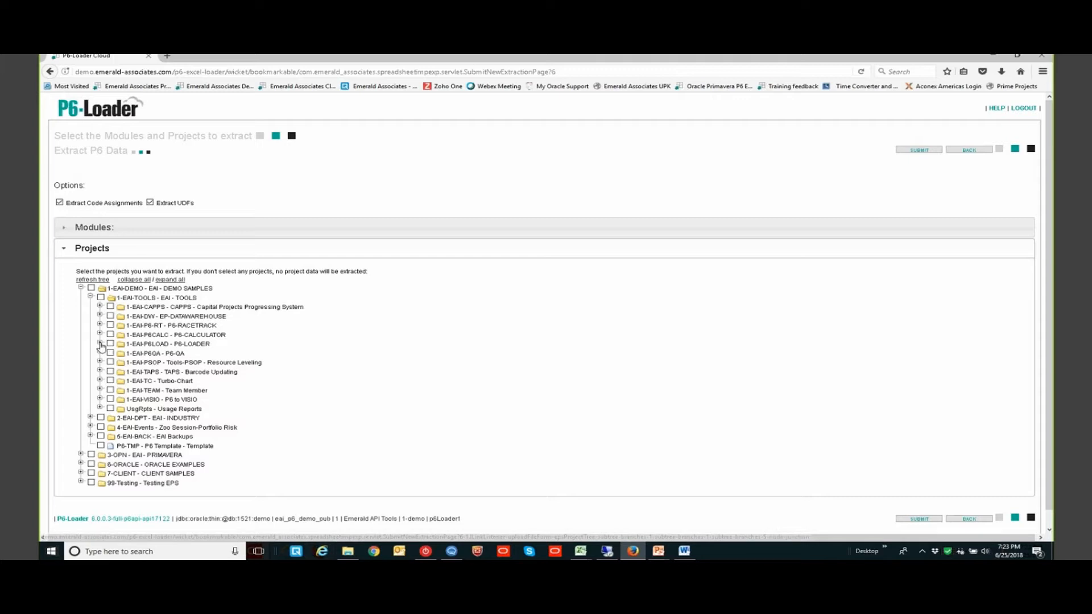
click(100, 344)
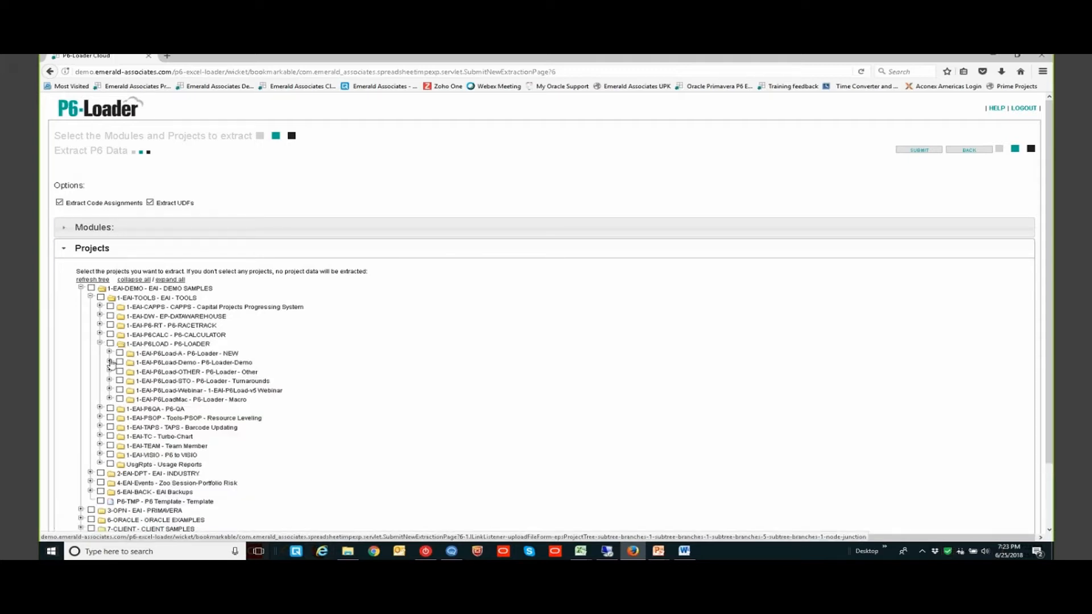
click(109, 362)
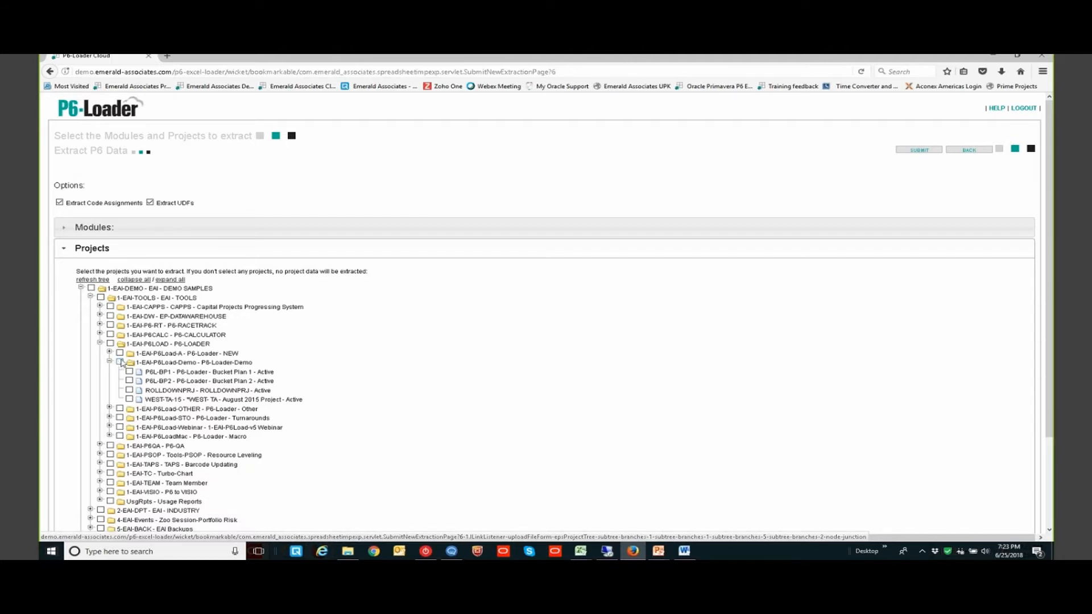
Select the projects P6L-BP1, P6L-BP2 and ROLLDOWNPRJ, and toggle the selection of the whole 1-EAI-P6Load-Demo folder
click(130, 372)
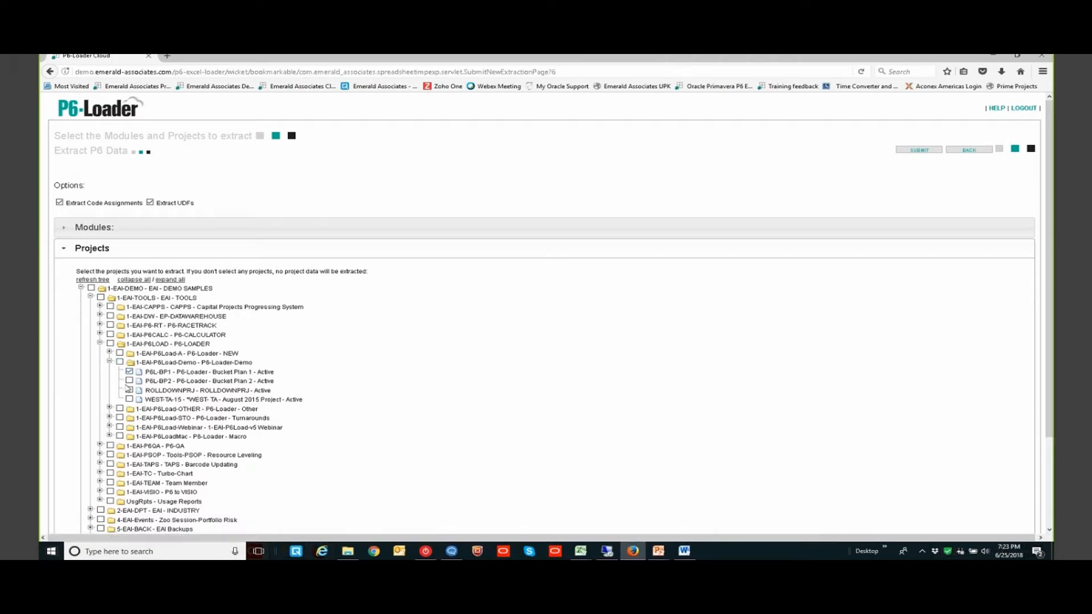
click(129, 383)
click(129, 391)
click(120, 363)
click(120, 363)
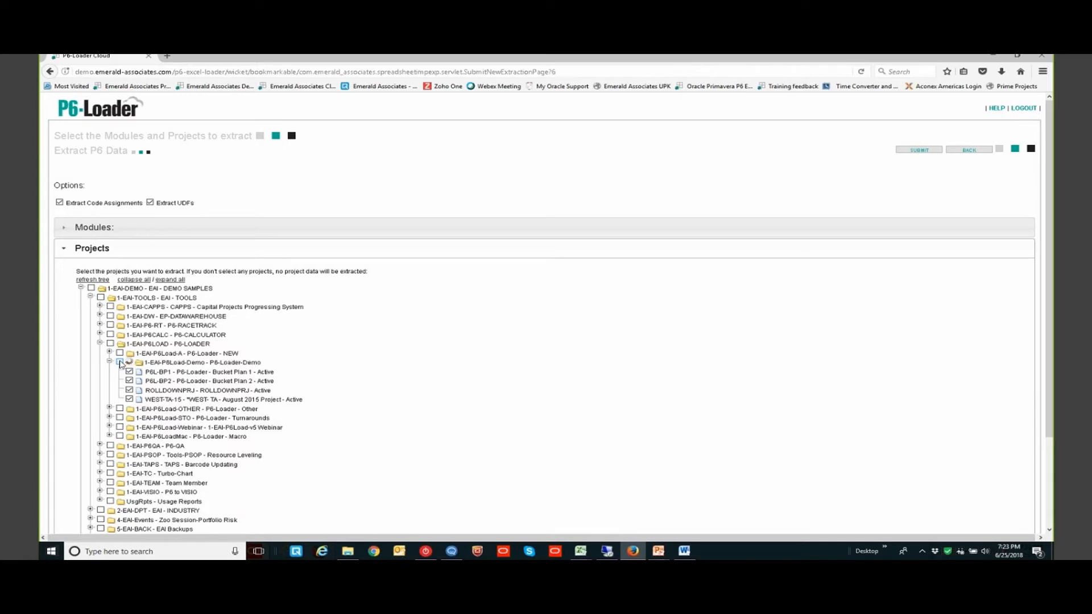
Choose the OBS and EPS modules under Global Info and submit the extraction
click(204, 232)
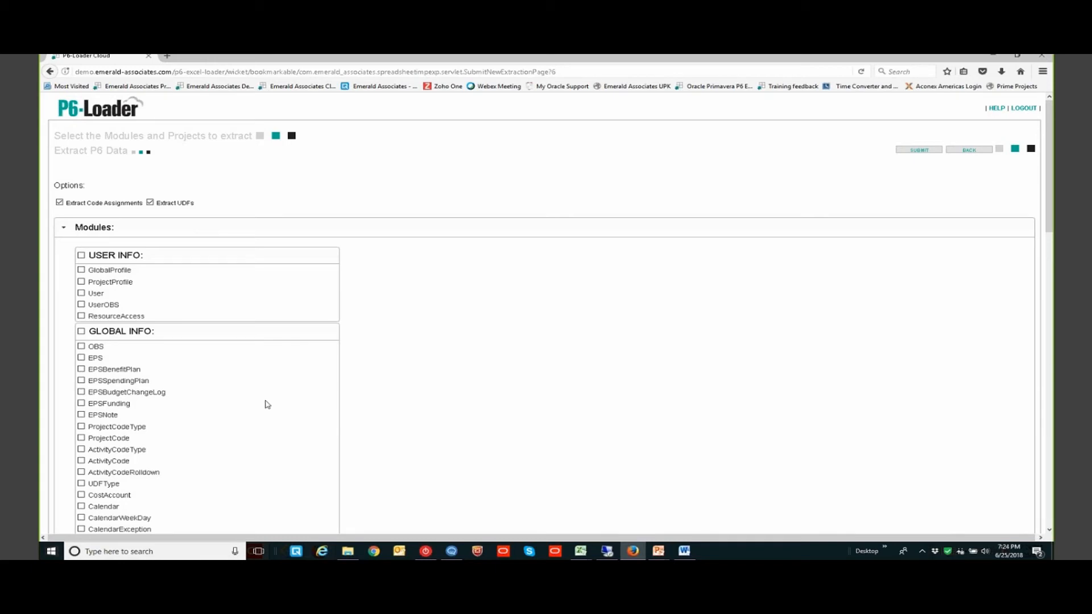
click(81, 347)
click(81, 358)
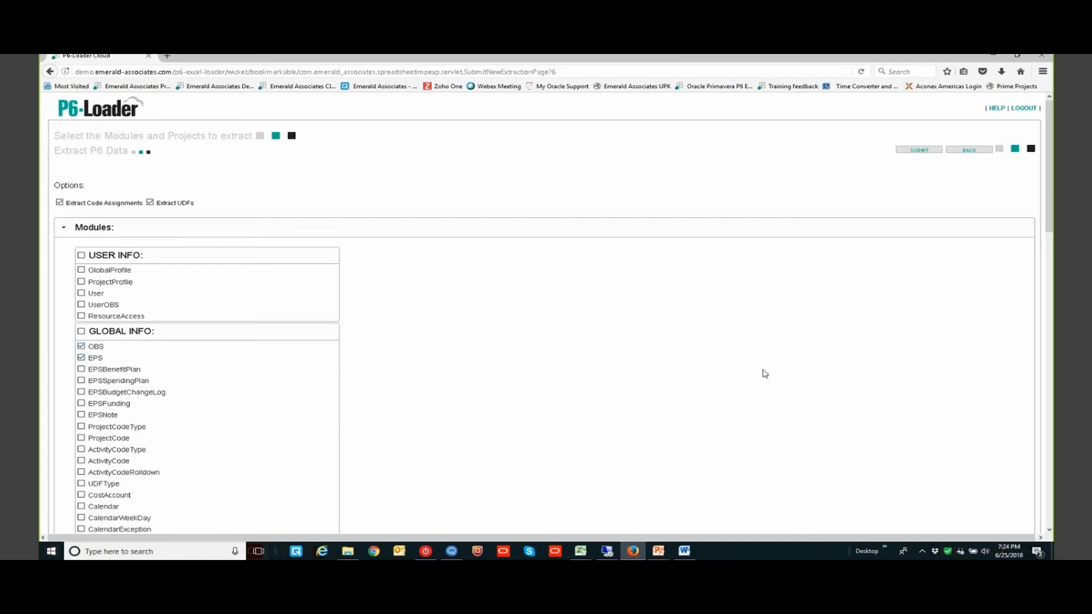
click(927, 151)
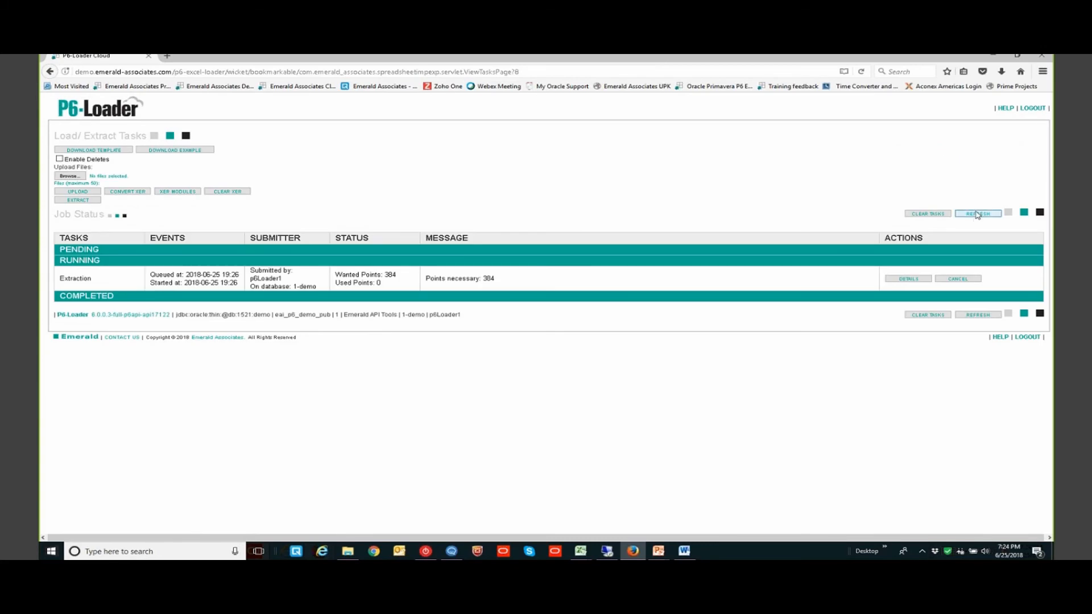
Refresh the job status and download the completed extraction workbook, opening it with Microsoft Excel
click(976, 216)
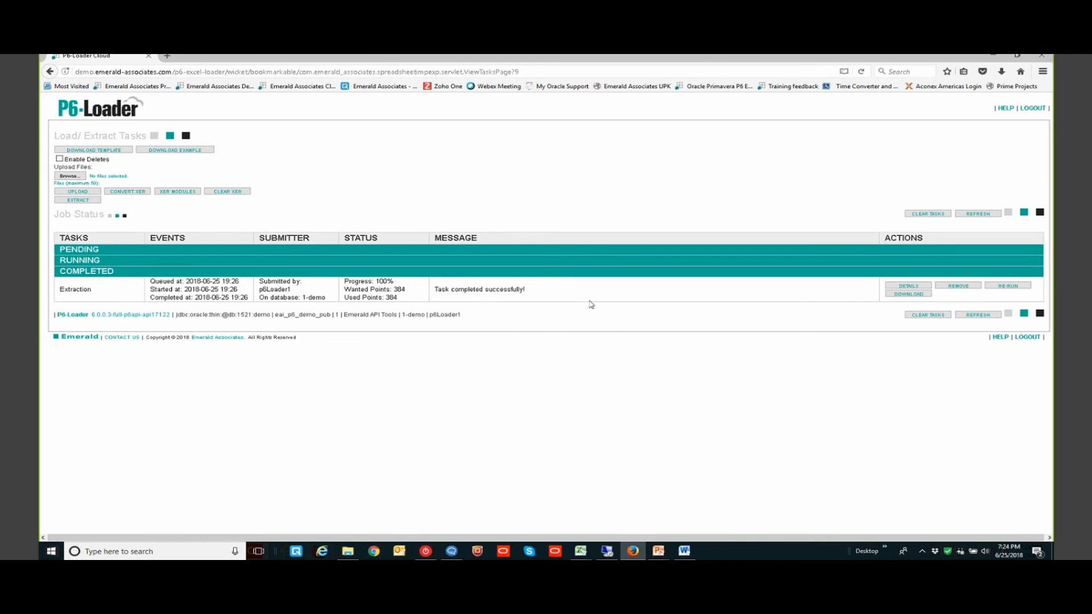
click(910, 294)
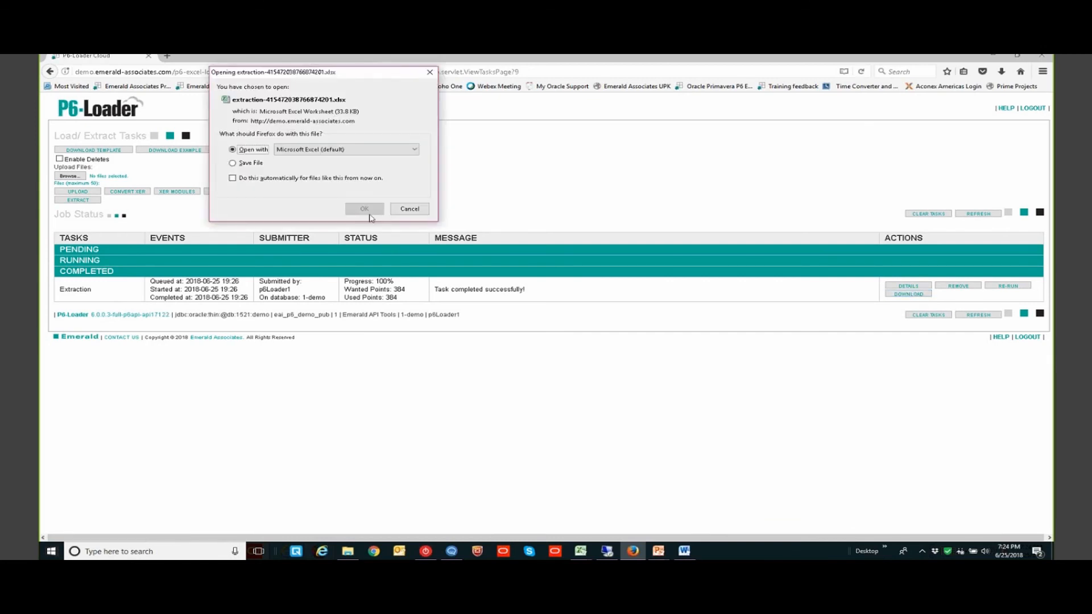
click(364, 210)
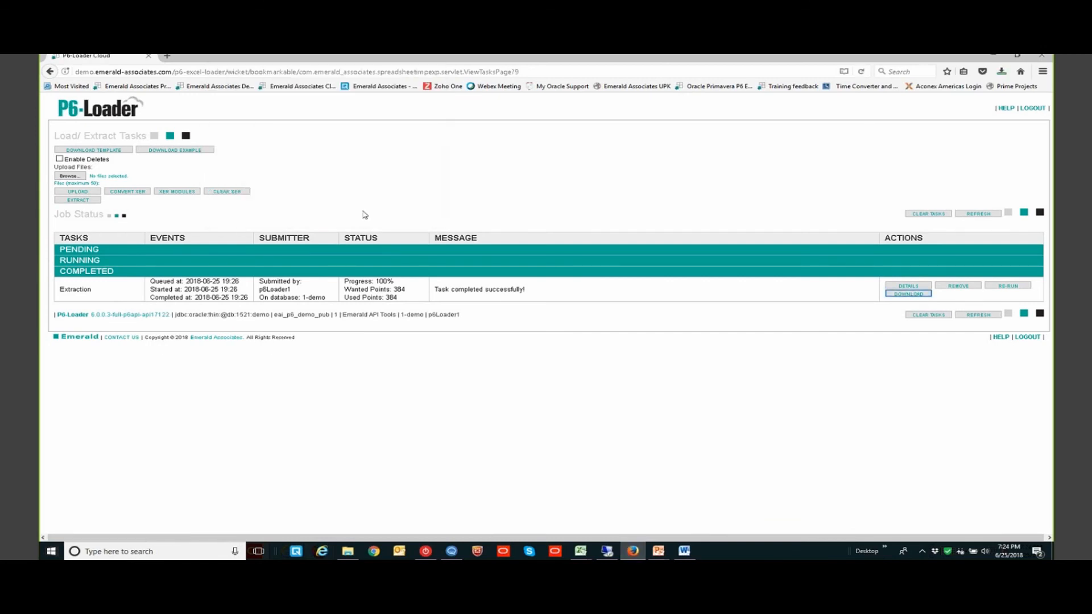